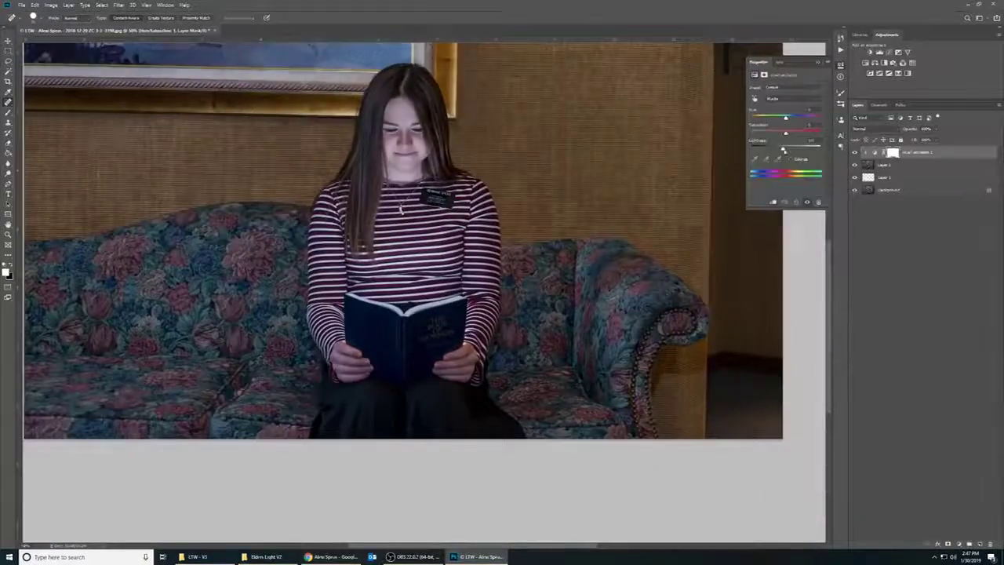
Paint the Hue/Saturation mask over the book's right cover, checking it with the red overlay.
left_click(893, 152)
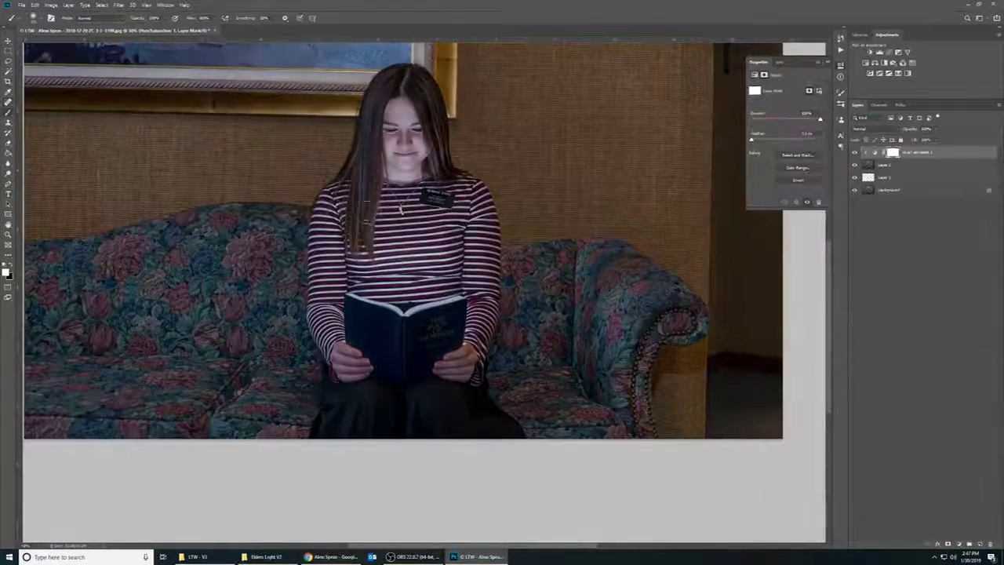
key("backslash")
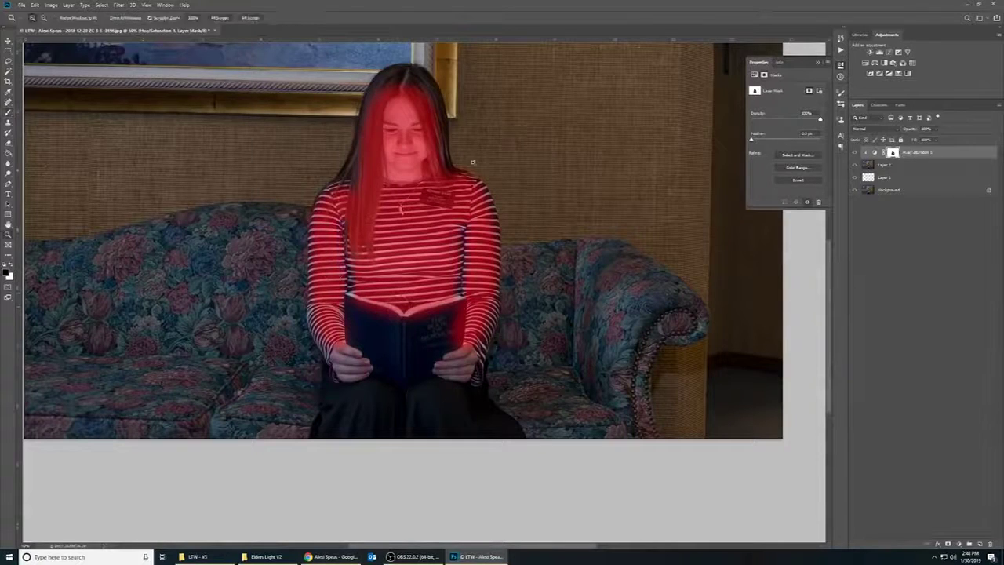
scroll(429, 353, "up", 5)
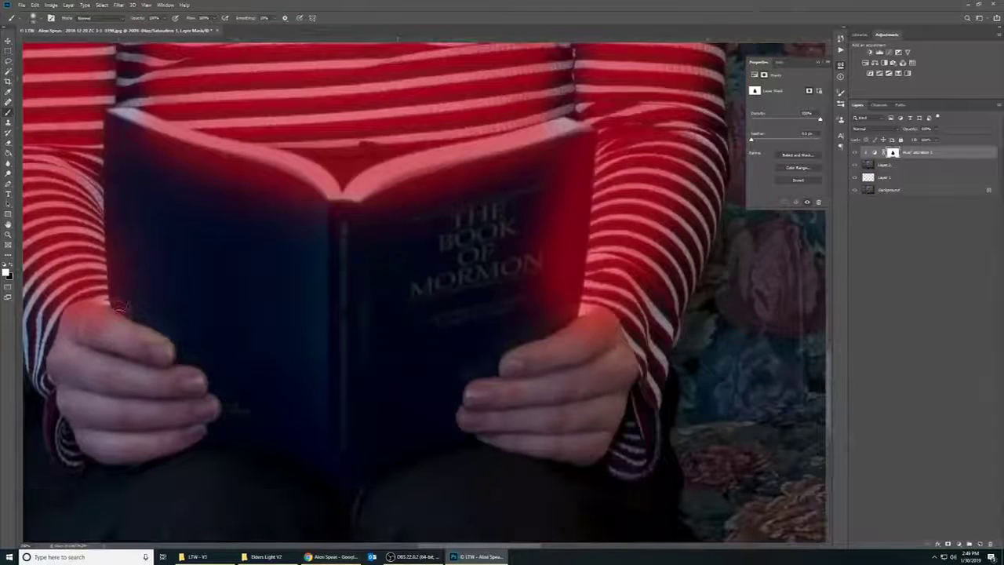
mouse_move(365, 214)
left_mouse_down()
mouse_move(549, 236)
mouse_move(582, 131)
left_mouse_up()
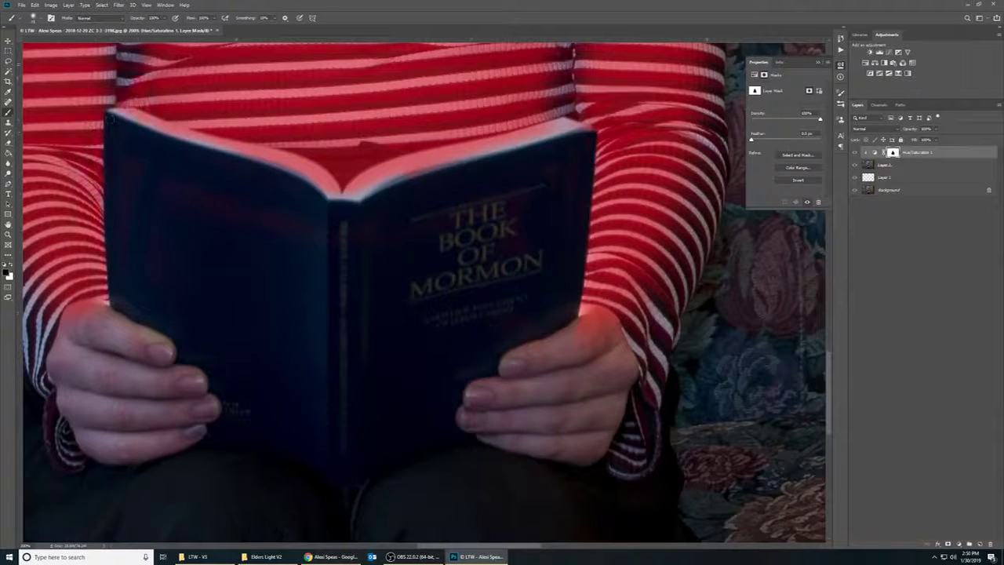
key("ctrl+0")
Add a Brightness/Contrast adjustment to darken the photo and a second Hue/Saturation adjustment.
key("backslash")
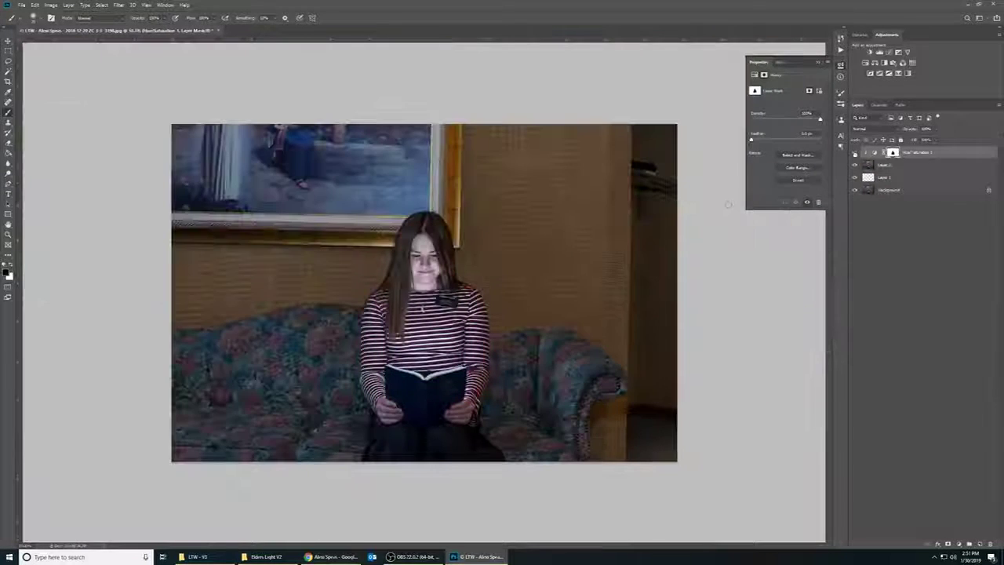
left_click(869, 51)
left_click(894, 164)
left_click(871, 151)
left_click_drag(787, 110, 800, 112)
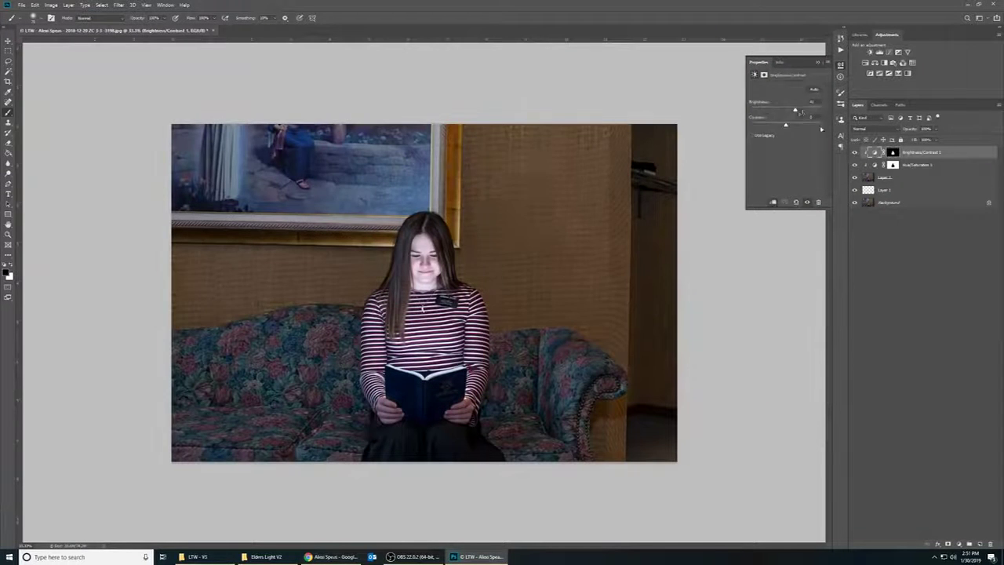
left_click(873, 63)
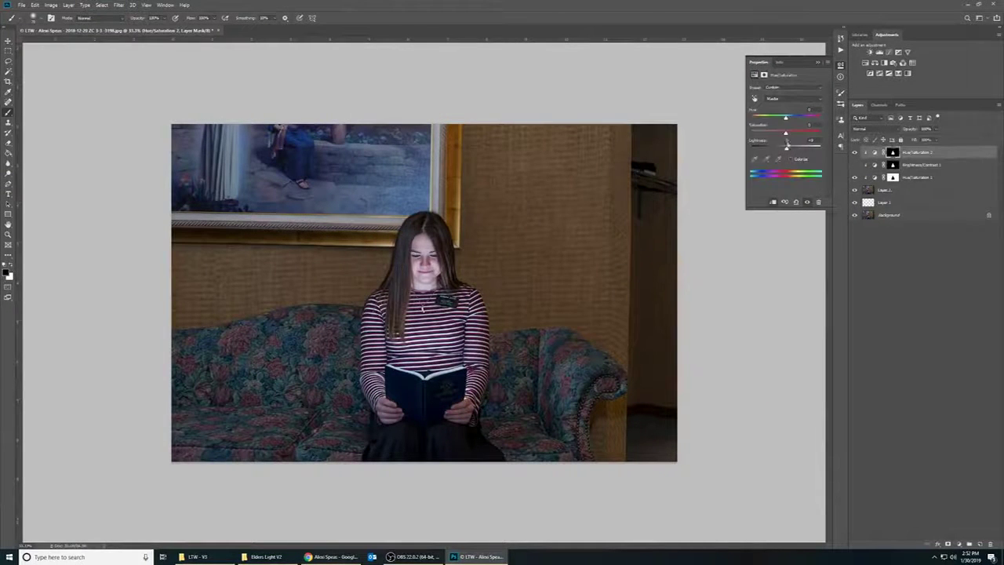
left_click_drag(787, 131, 794, 133)
left_click(892, 177)
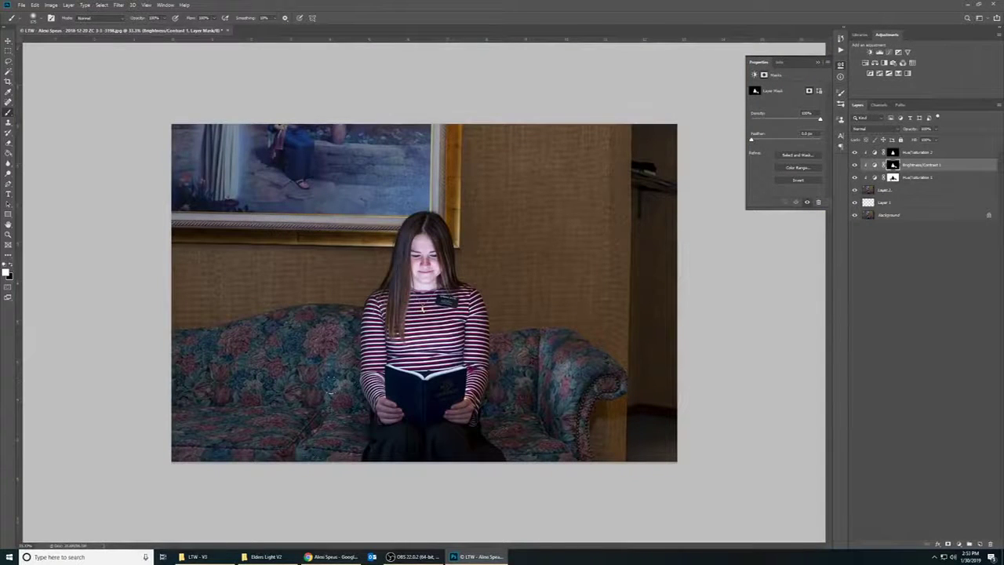
Stamp visible layers, duplicate them with Oil Paint applied, and bring in the Jesus image.
key("ctrl+shift+alt+e")
key("ctrl+j")
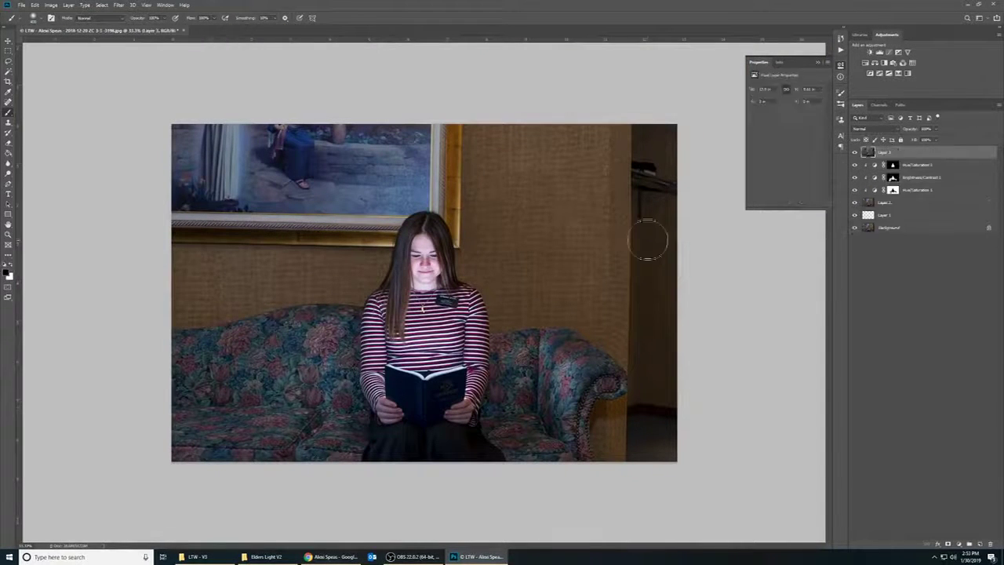
left_click(118, 5)
left_click(145, 76)
left_click(670, 69)
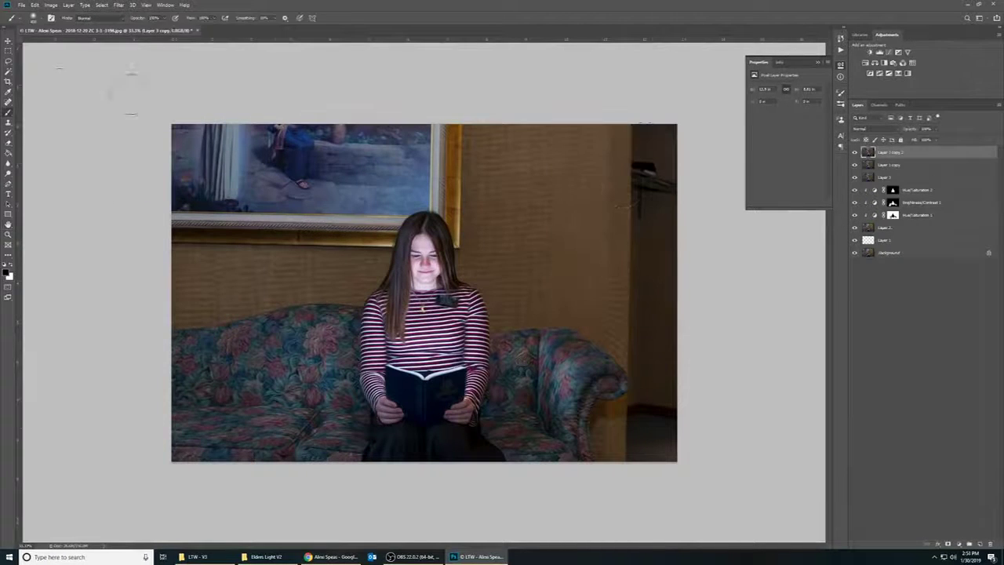
key("Return")
key("ctrl+g")
key("ctrl+z")
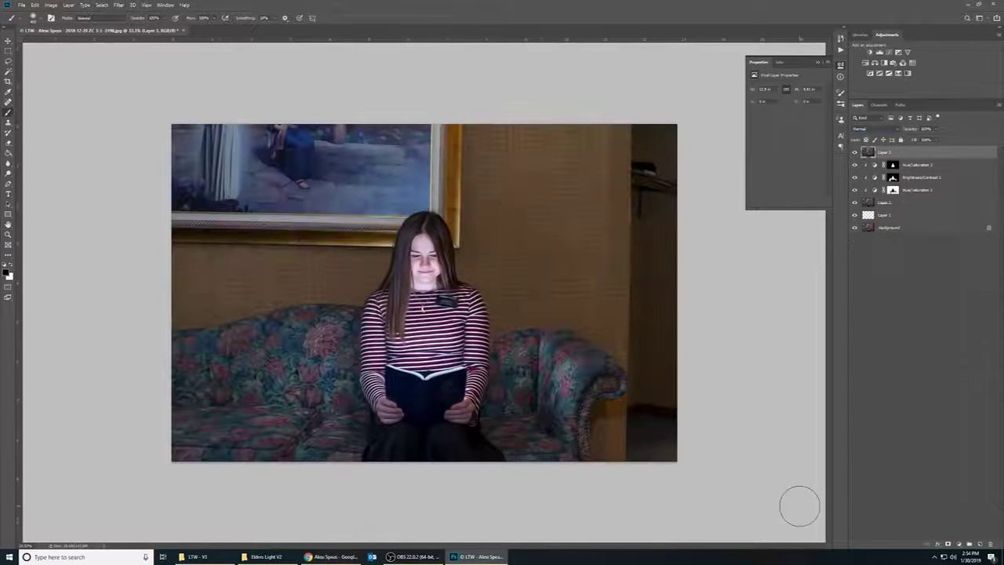
key("ctrl+o")
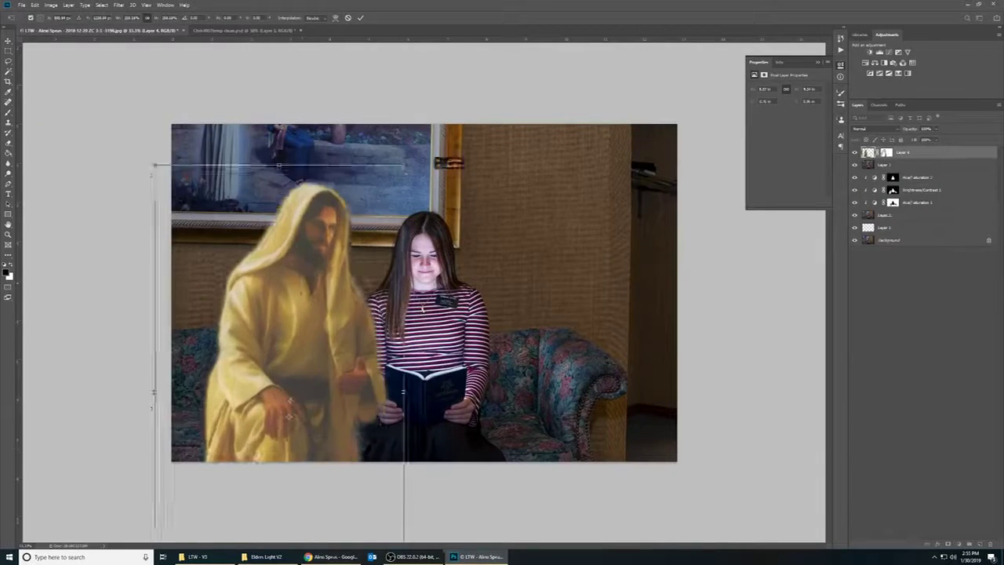
Commit the Jesus figure's placement and Puppet Warp it to lean toward the girl.
key("Return")
key("ctrl+plus")
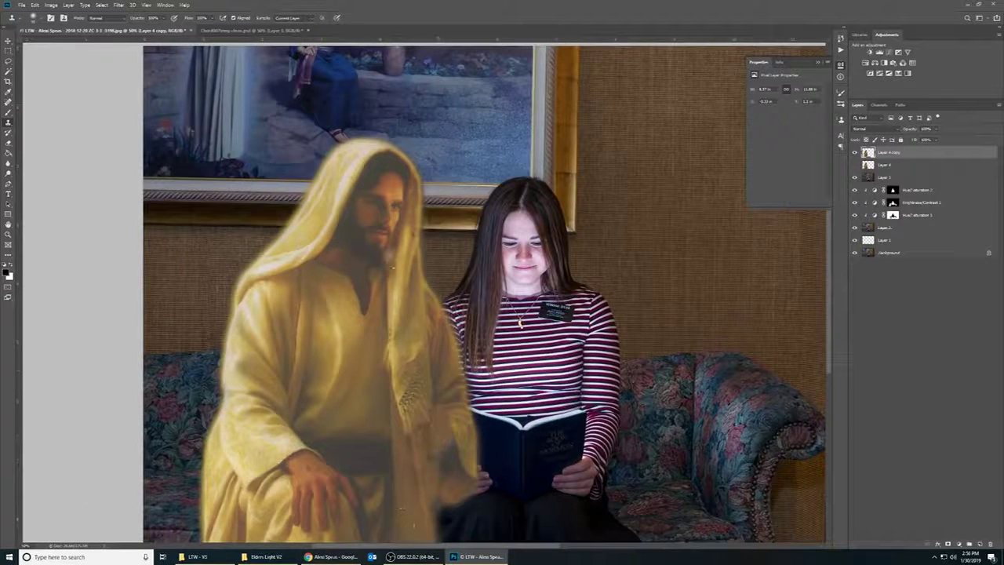
left_click(35, 4)
left_click(55, 154)
key("ctrl+minus")
key("ctrl+minus")
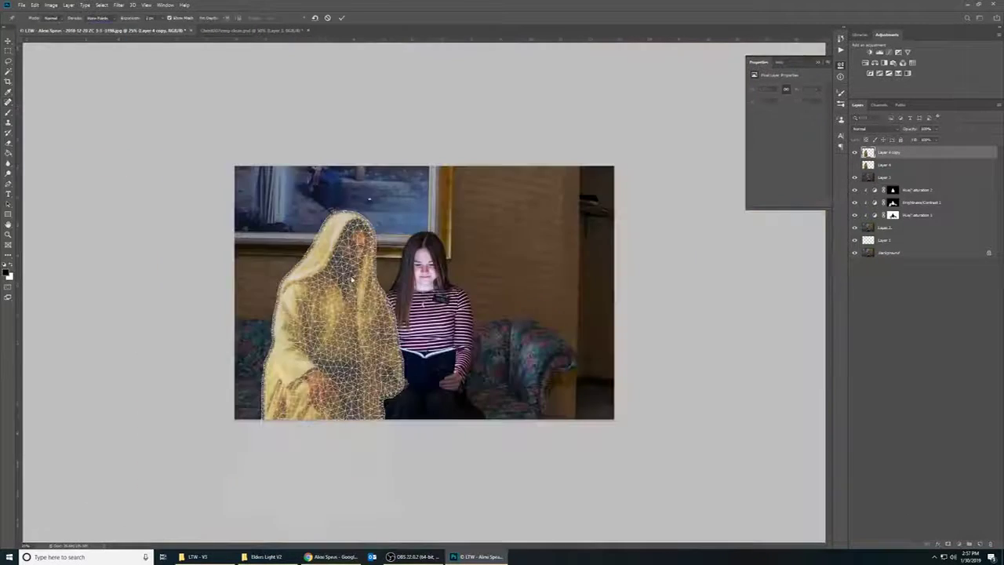
key("ctrl+plus")
key("ctrl+plus")
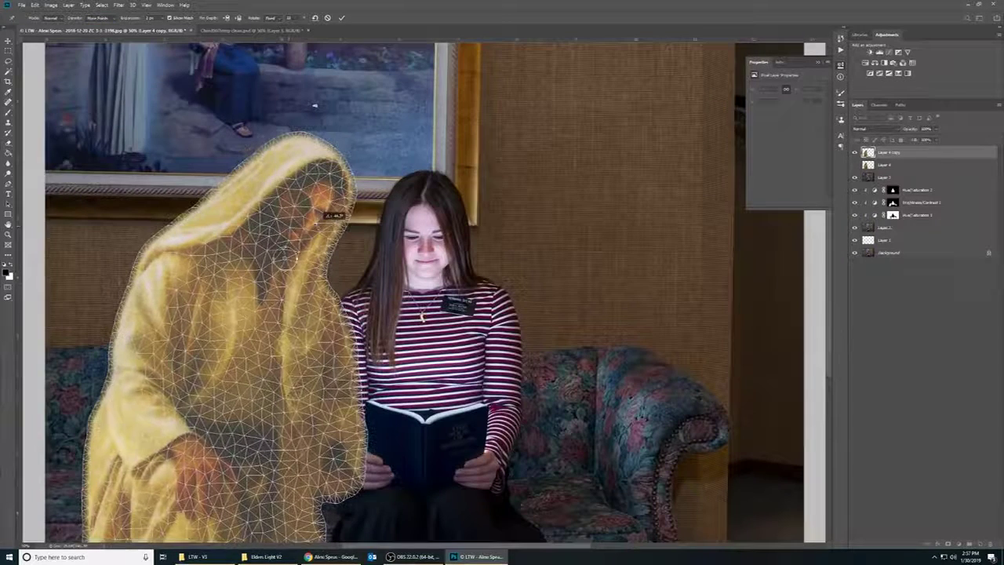
left_click(341, 17)
Set the figure to 70% opacity, rotate it into place, and add a layer mask.
key("7")
key("ctrl+t")
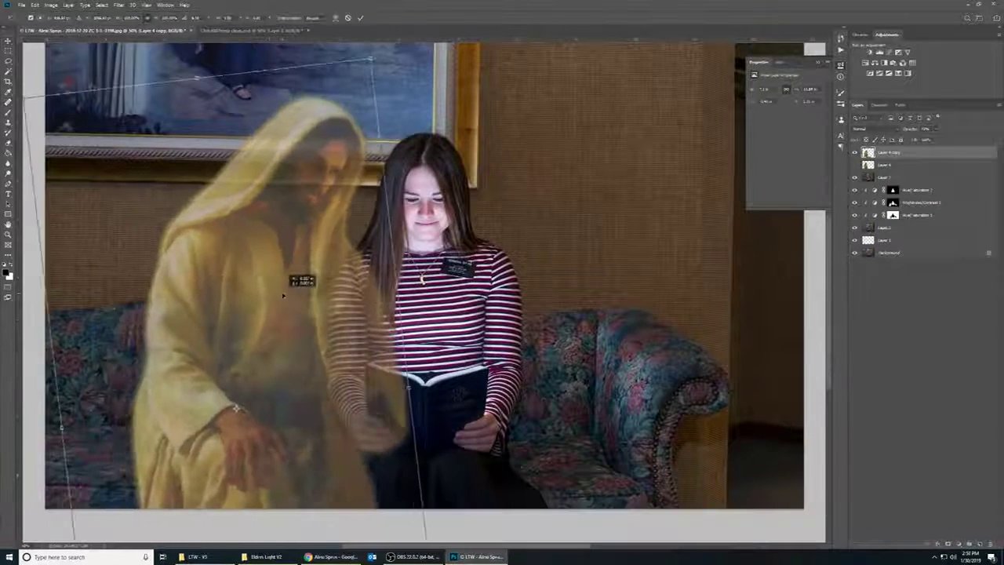
key("Return")
Mask the figure out over the girl's arm, book and its lower body at 40% brush strength.
left_click_drag(353, 263, 380, 444)
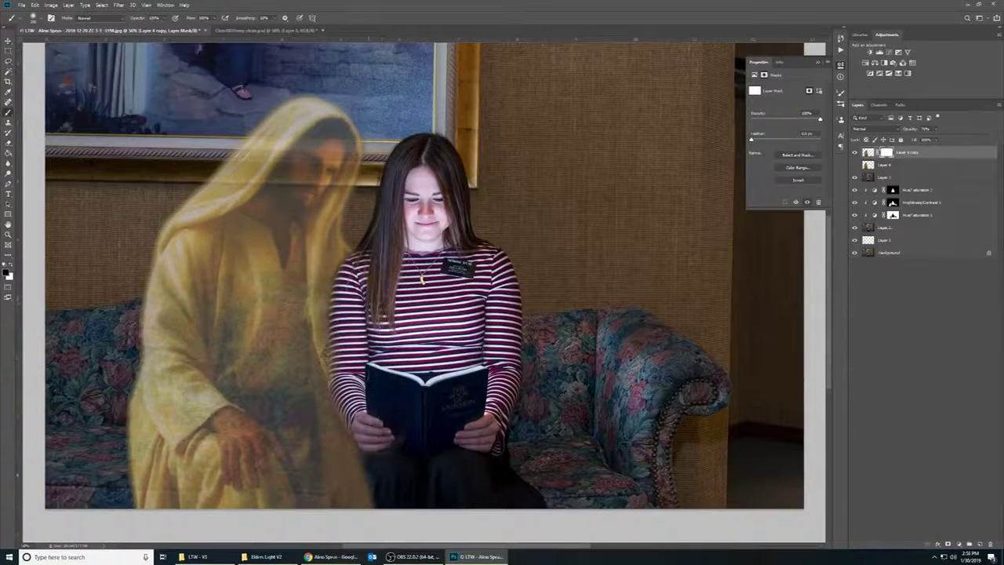
key("ctrl+minus")
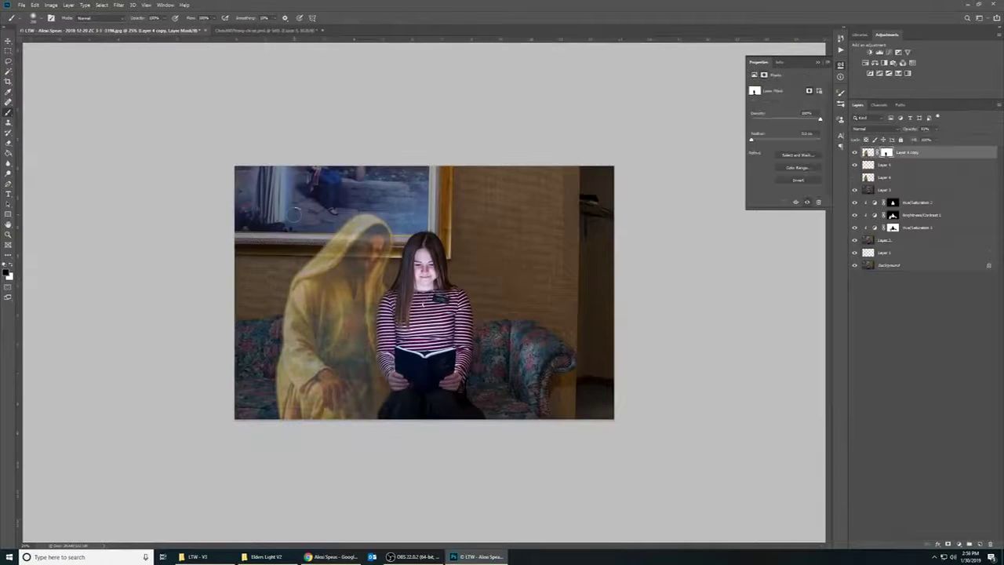
key("4")
left_click_drag(314, 251, 272, 271)
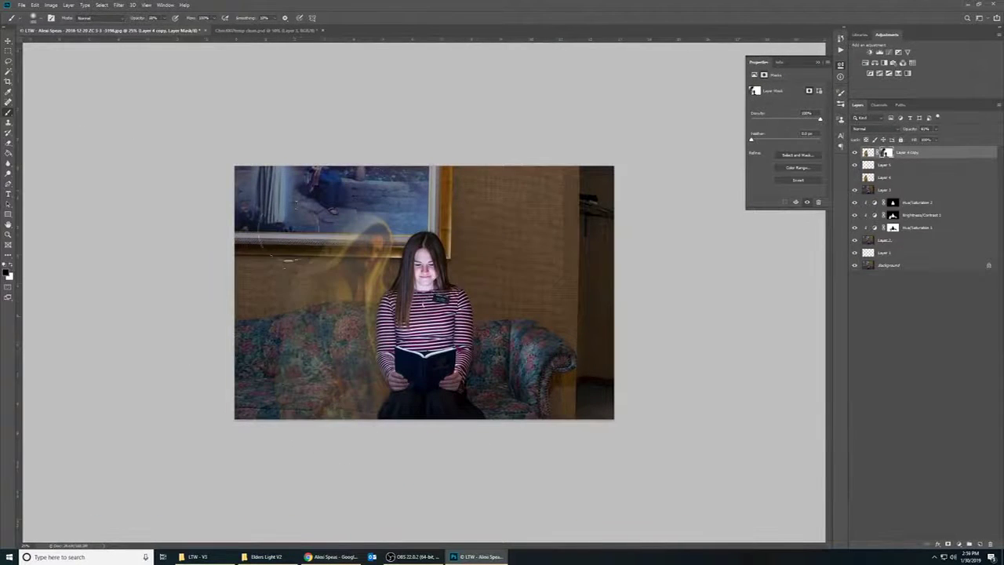
key("ctrl+plus")
Paint soft glow along the figure on Layer 5, set it to 90% opacity, and group the layers.
key("alt+bracketleft")
left_click_drag(298, 189, 280, 460)
key("ctrl+minus")
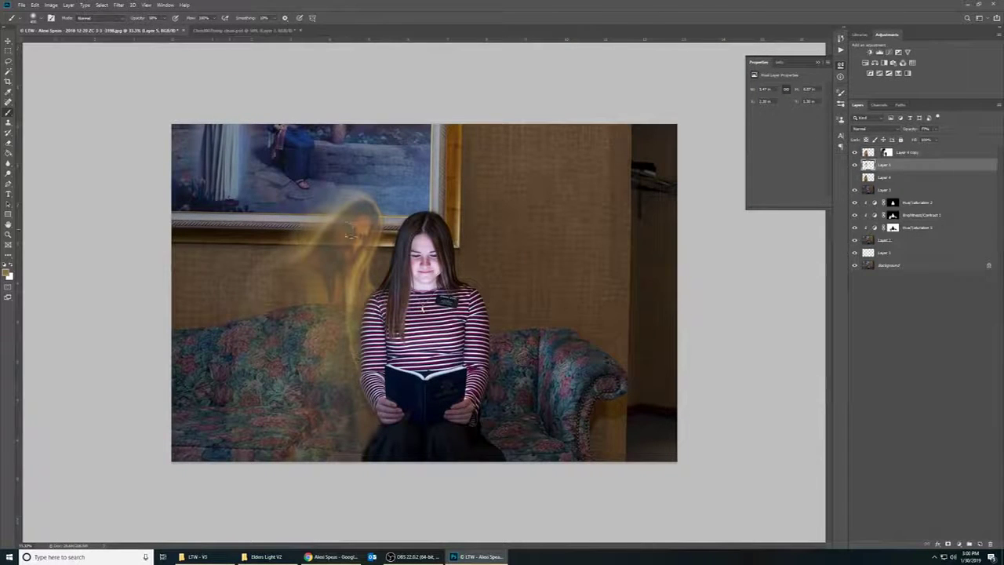
key("9")
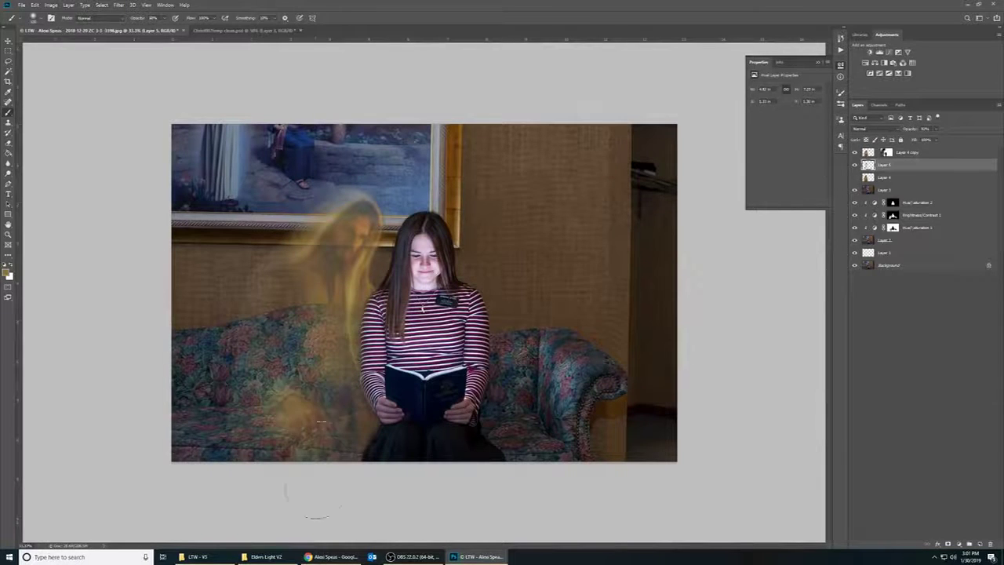
key("ctrl+z")
key("ctrl+z")
key("ctrl+z")
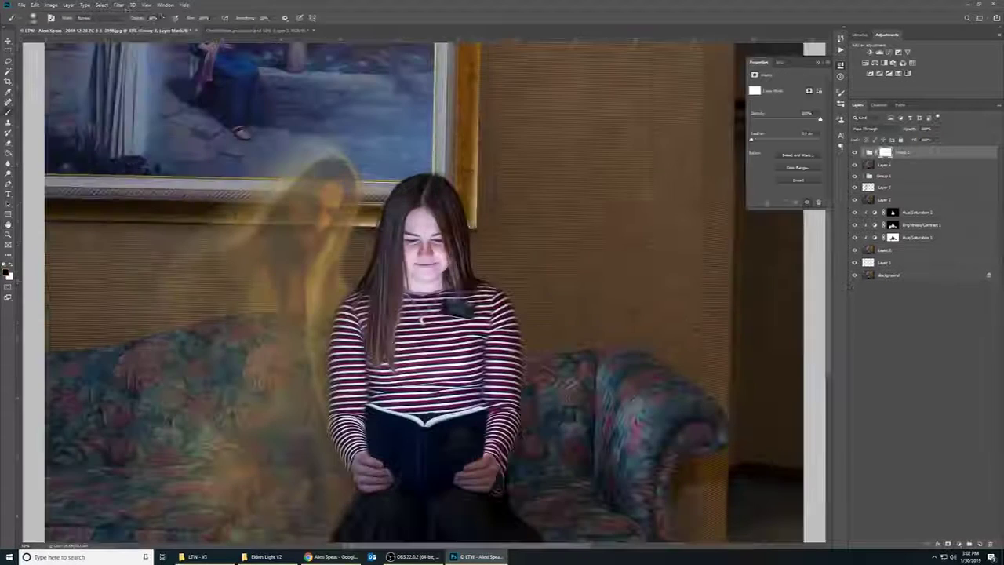
Check the face and name badge in Group 2, pick the layer for the light, and fit the view.
key("ctrl+plus")
key("ctrl+plus")
key("ctrl+plus")
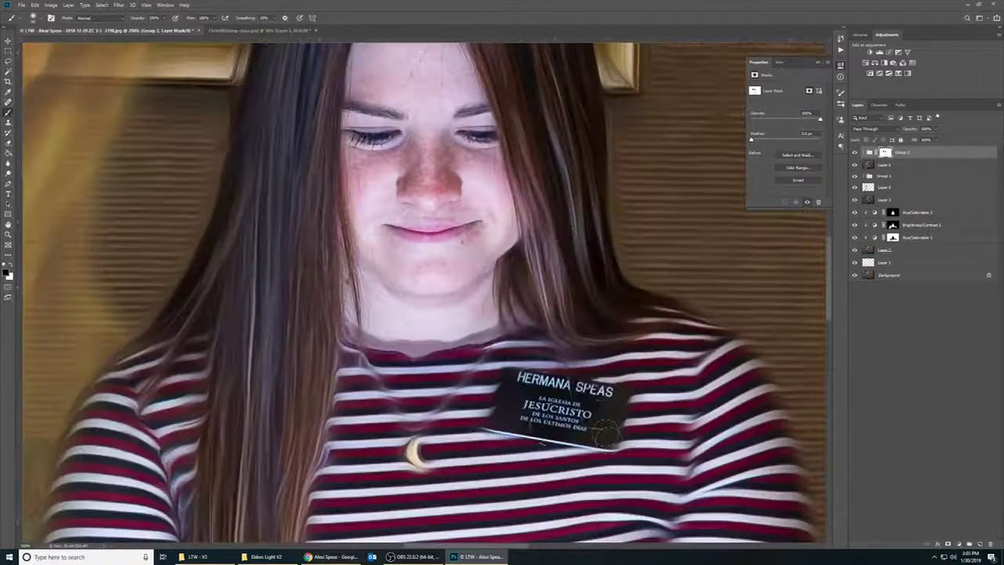
left_click(855, 152, "alt")
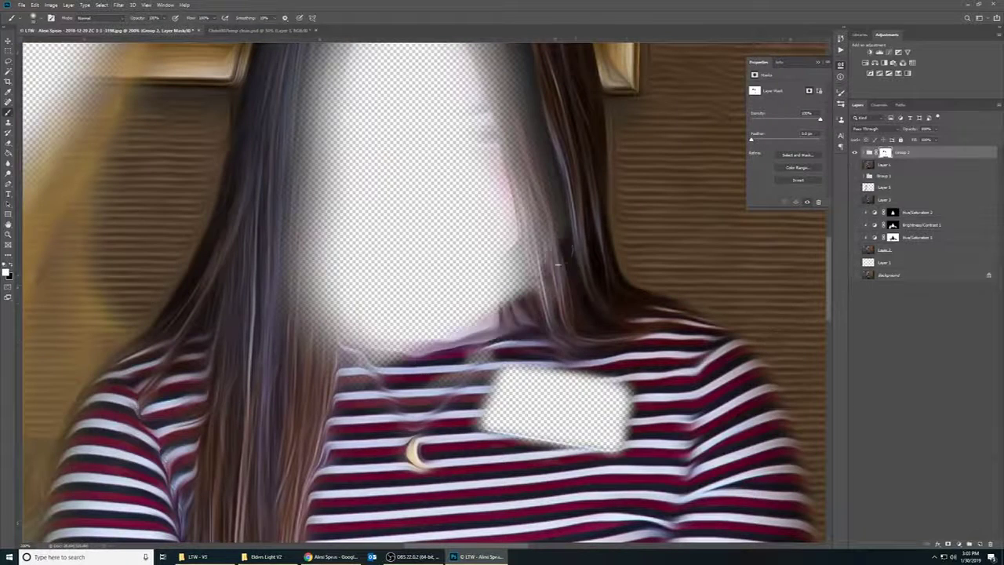
scroll(306, 230, "up", 3)
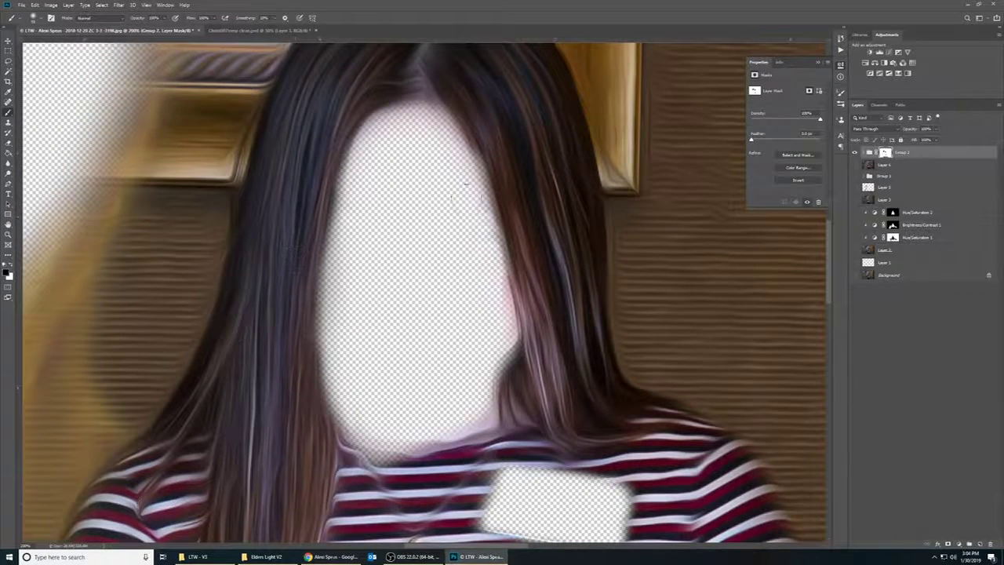
scroll(400, 125, "down", 3)
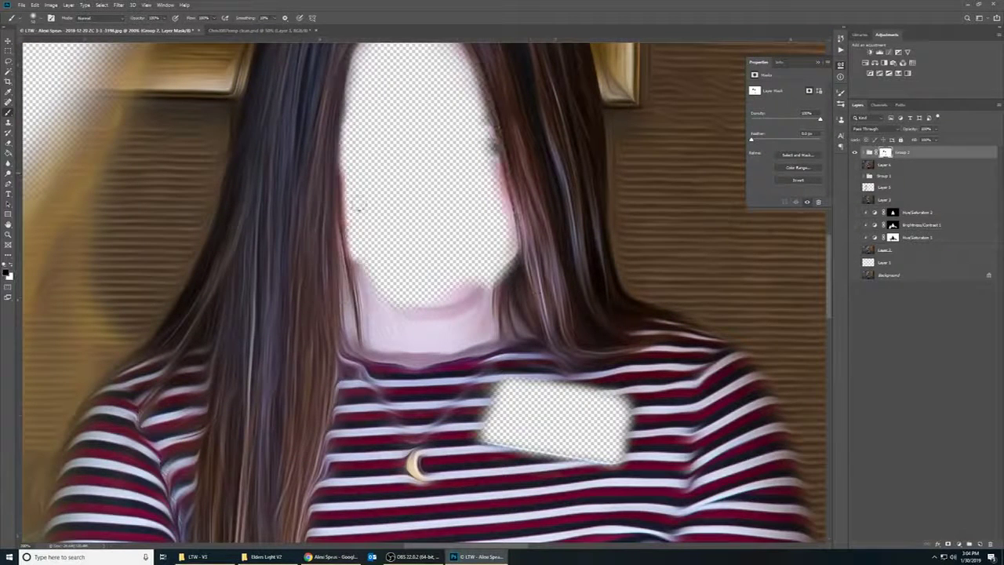
scroll(392, 181, "up", 2)
scroll(410, 122, "down", 10)
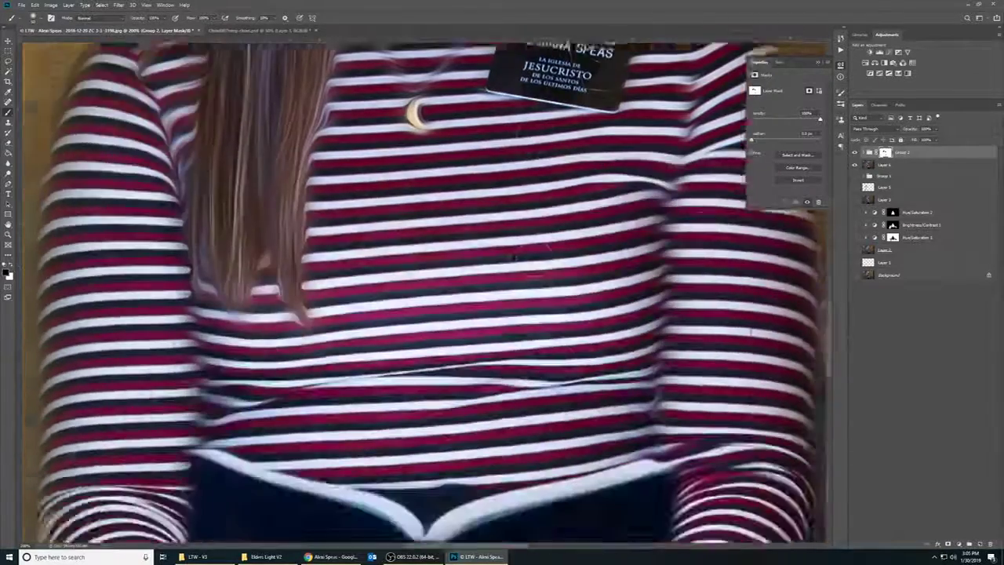
scroll(426, 329, "down", 7)
scroll(522, 359, "down", 3)
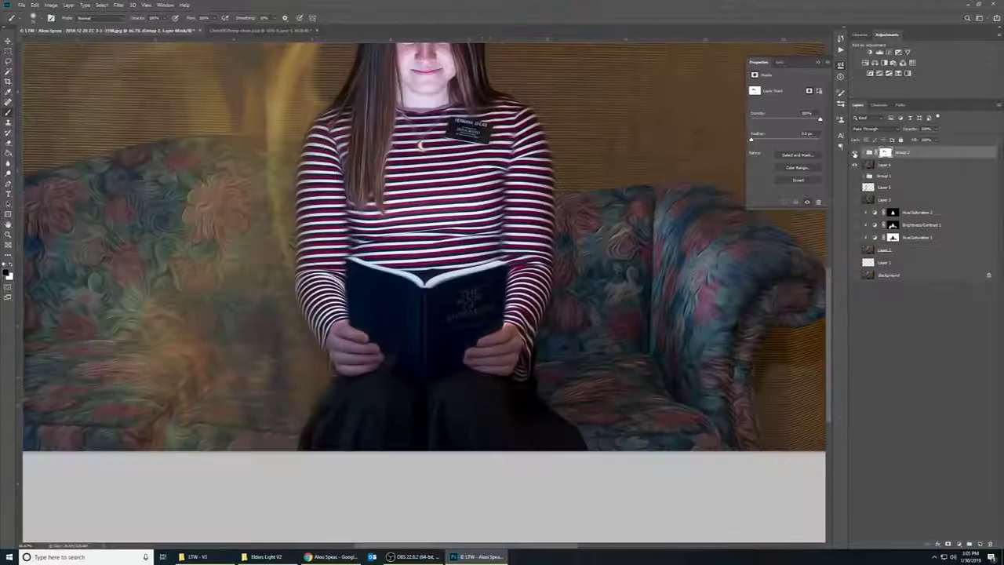
left_click(862, 153)
key("ctrl+0")
left_click(886, 189)
Embed the sunburst image and distort it over the open book.
left_click(22, 5)
left_click(34, 157)
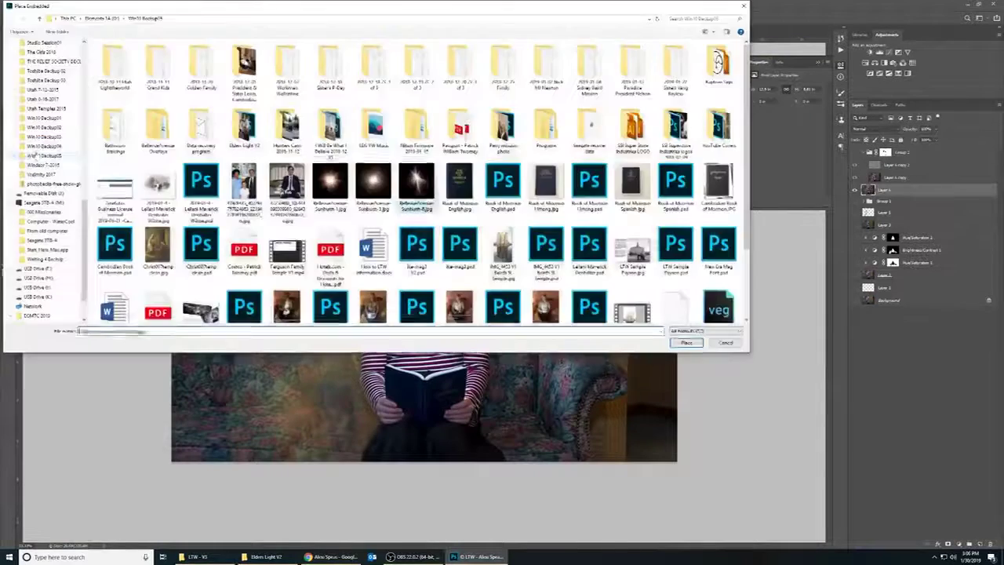
double_click(416, 182)
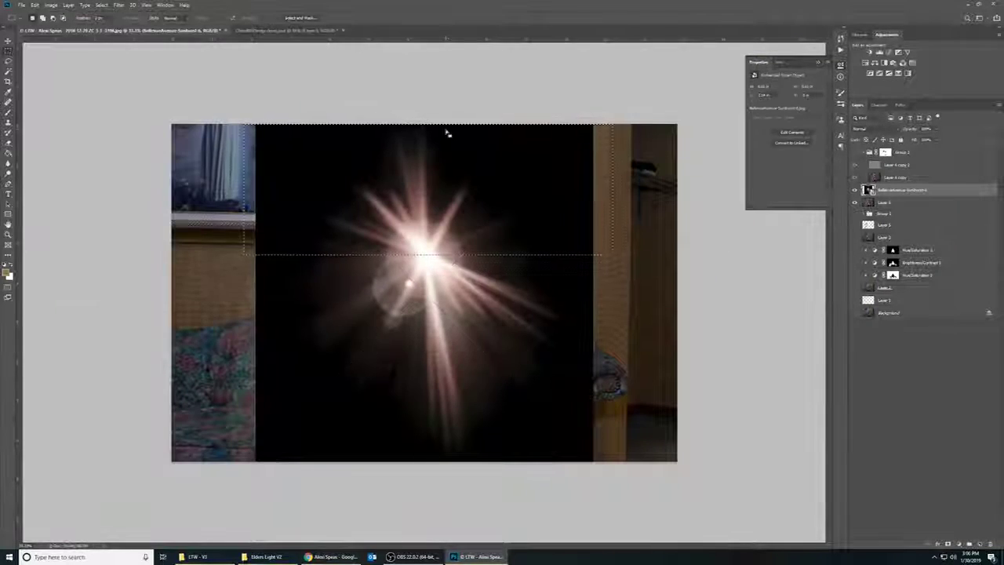
left_click_drag(429, 126, 466, 352)
key("Return")
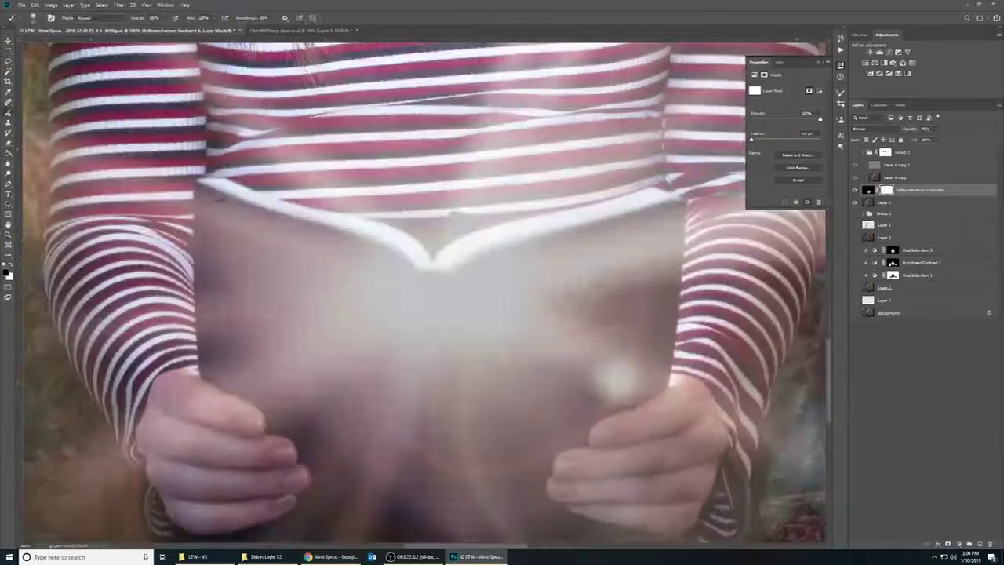
Mask the sunburst off the book's top edge, dark cover, and left and right edges.
left_click_drag(271, 215, 627, 222)
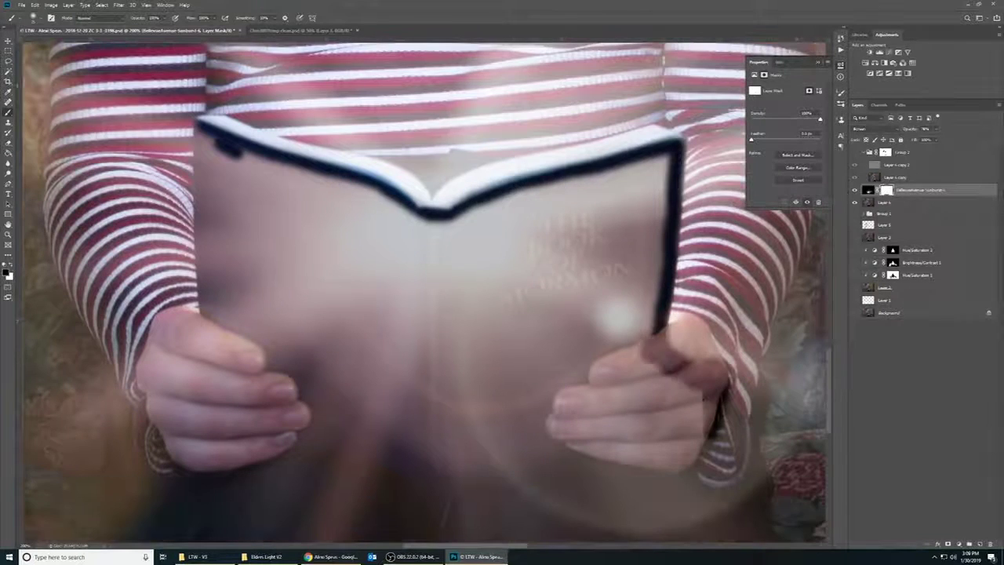
left_click_drag(667, 393, 487, 235)
left_click_drag(612, 235, 235, 314)
left_click_drag(259, 432, 353, 196)
left_click_drag(314, 274, 439, 471)
left_click_drag(447, 235, 651, 171)
left_click_drag(250, 157, 251, 183)
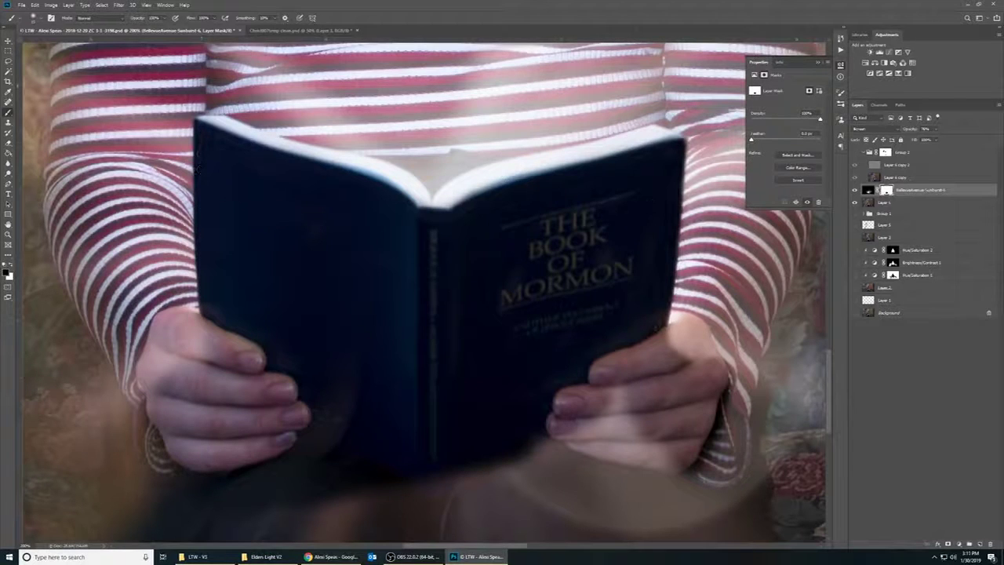
Mask the glow off the lower couch, checking the result with the red overlay.
key("ctrl+minus")
key("ctrl+minus")
key("ctrl+minus")
key("backslash")
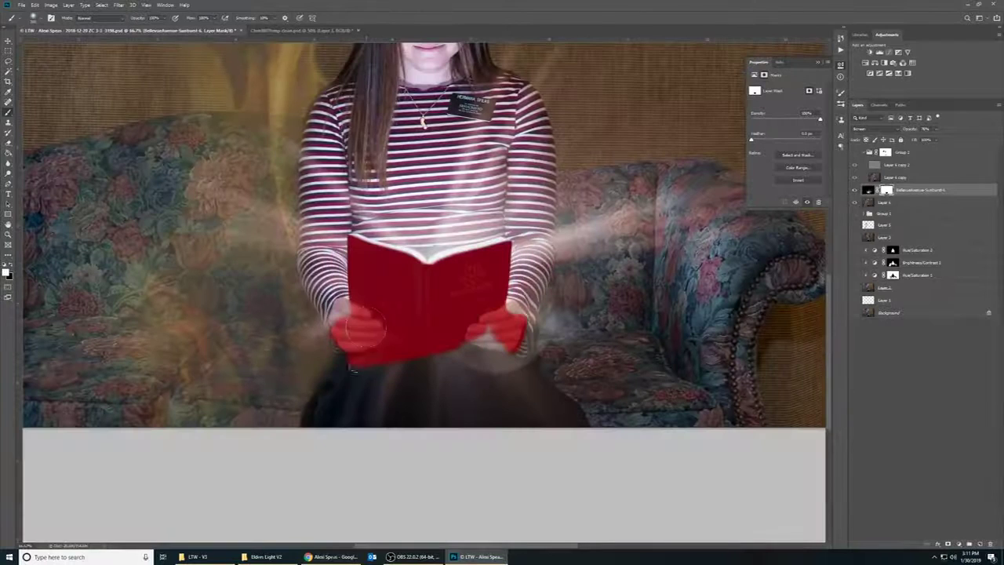
left_click_drag(196, 408, 376, 314)
mouse_move(314, 392)
left_mouse_down()
mouse_move(564, 330)
mouse_move(815, 369)
left_mouse_up()
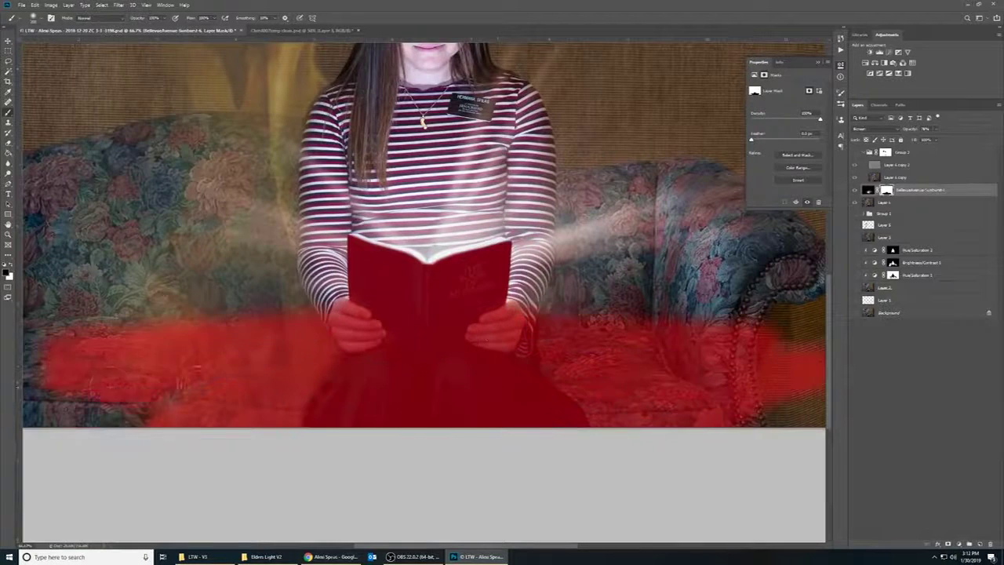
mouse_move(518, 314)
left_mouse_down()
mouse_move(698, 263)
mouse_move(340, 264)
left_mouse_up()
key("backslash")
key("ctrl+minus")
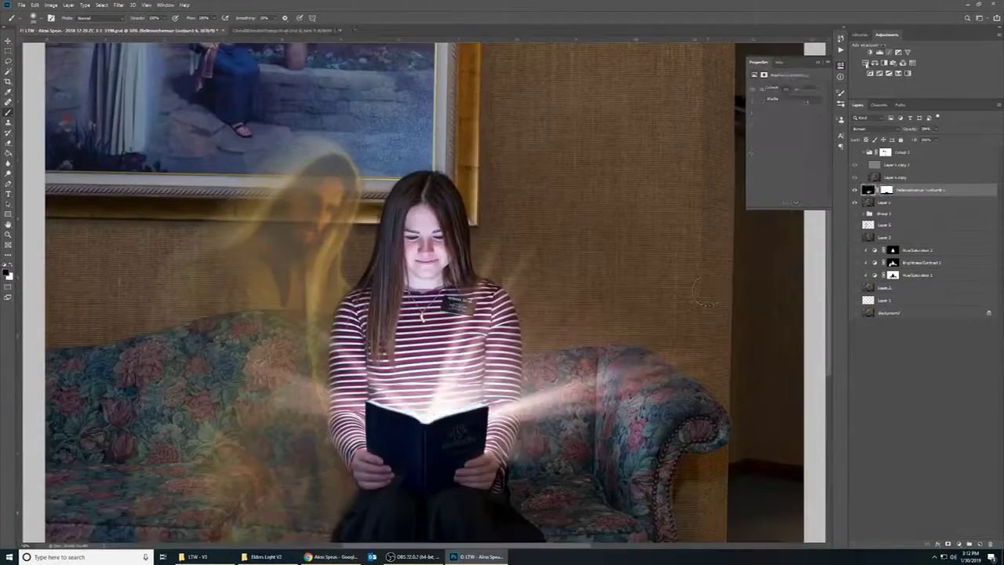
Add a Hue/Saturation adjustment, reselect the light burst layer, and bring up the Spanish cover image.
left_click(873, 63)
left_click(917, 203)
scroll(451, 502, "up", 5)
left_click(21, 5)
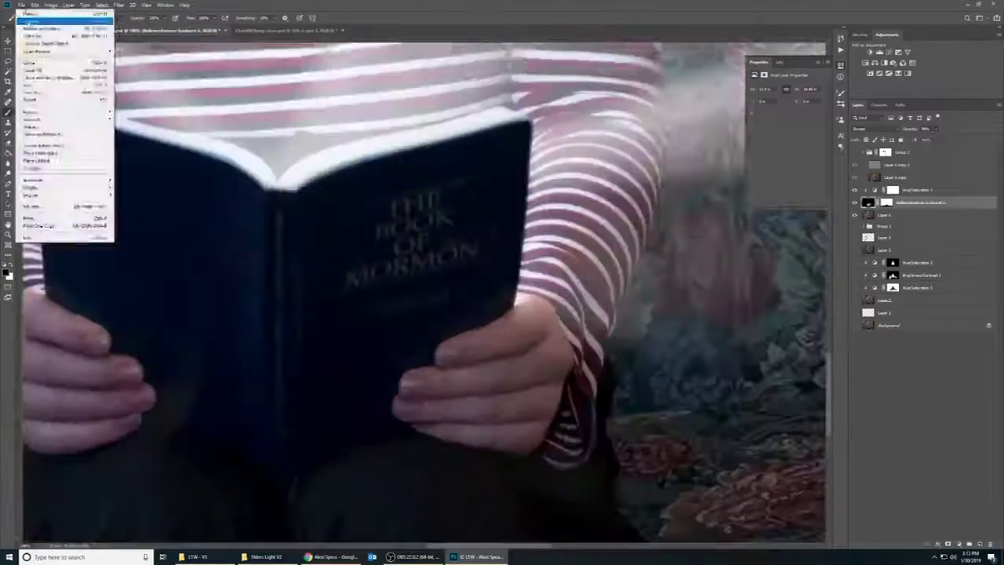
left_click(31, 21)
Copy the whole Spanish cover image and paste it into the composite for transforming.
key("Return")
key("ctrl+a")
key("ctrl+c")
key("ctrl+Tab")
key("ctrl+v")
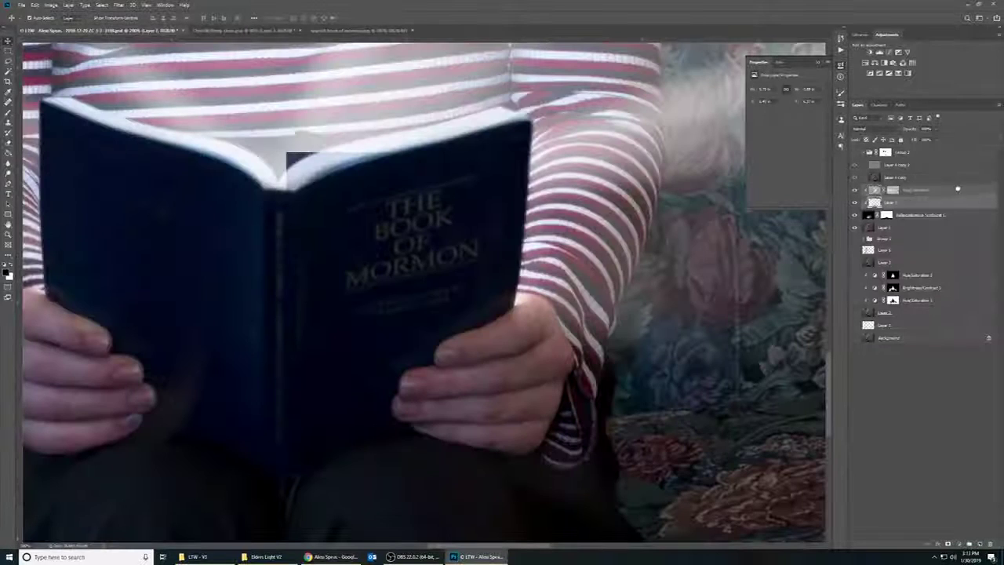
key("ctrl+t")
Pin the cover's corners onto the book and warp it to match the book's curve.
left_click_drag(471, 193, 527, 117)
left_click_drag(298, 399, 307, 481)
mouse_move(470, 400)
left_mouse_down()
mouse_move(554, 415)
mouse_move(534, 414)
left_mouse_up()
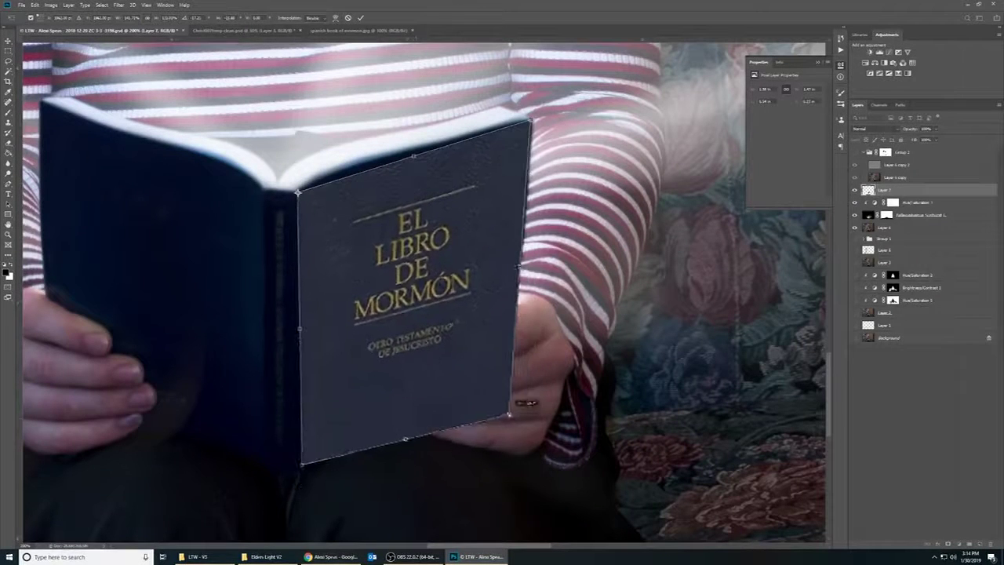
left_click_drag(424, 261, 408, 149)
key("Return")
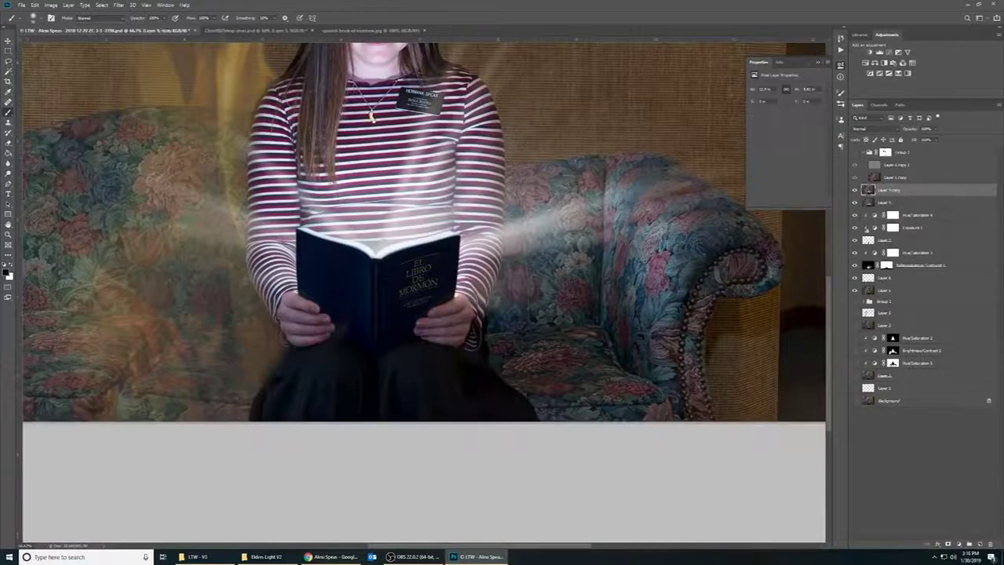
left_click(119, 5)
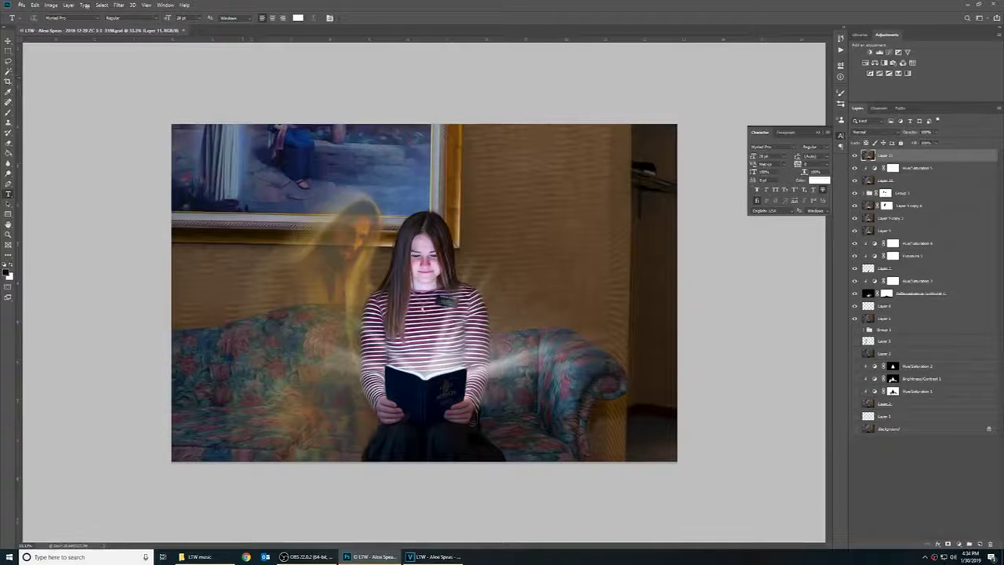
Open the #ILUMINAelMUNDO testimony template file.
left_click(21, 4)
left_click(40, 25)
double_click(290, 75)
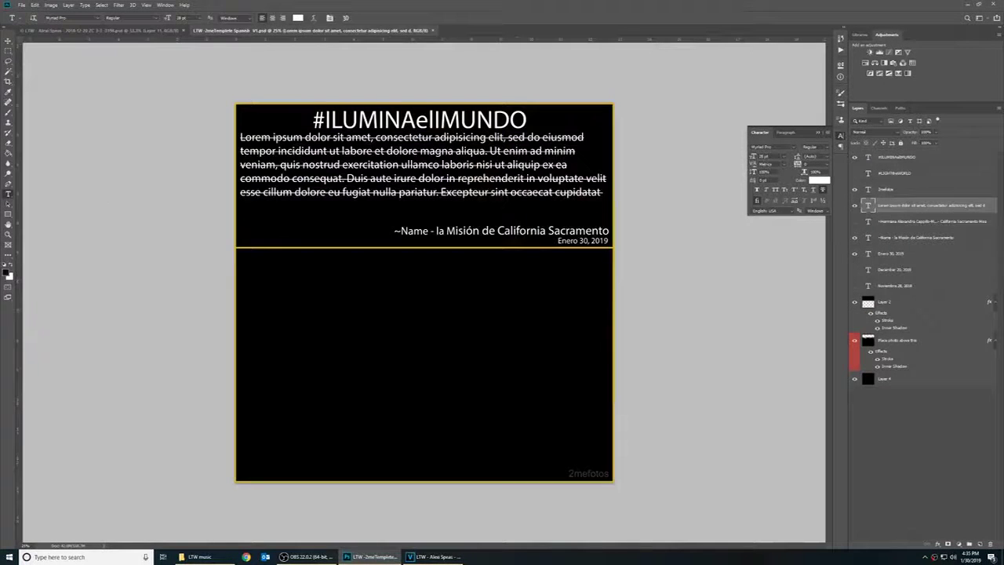
left_click_drag(401, 231, 424, 231)
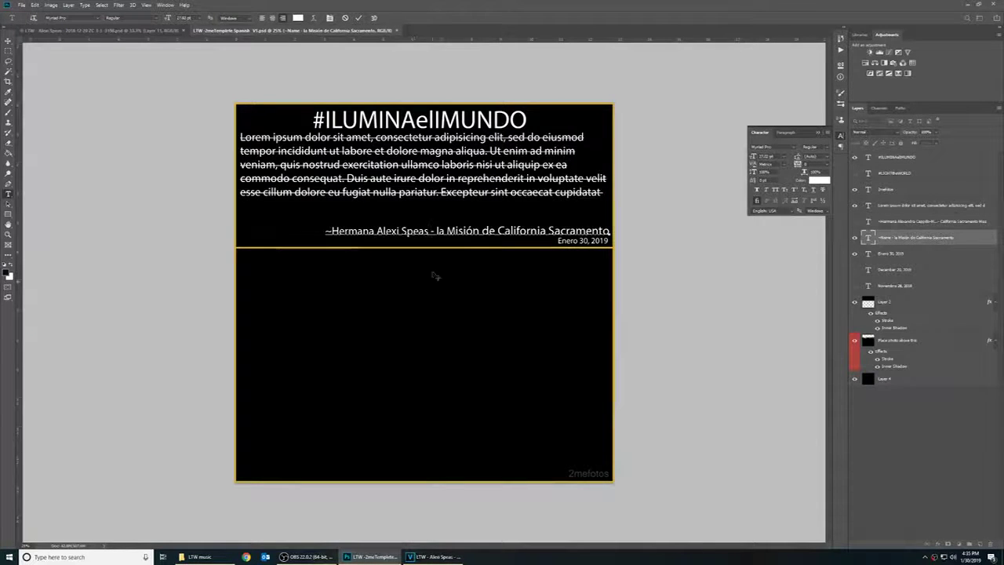
double_click(867, 205)
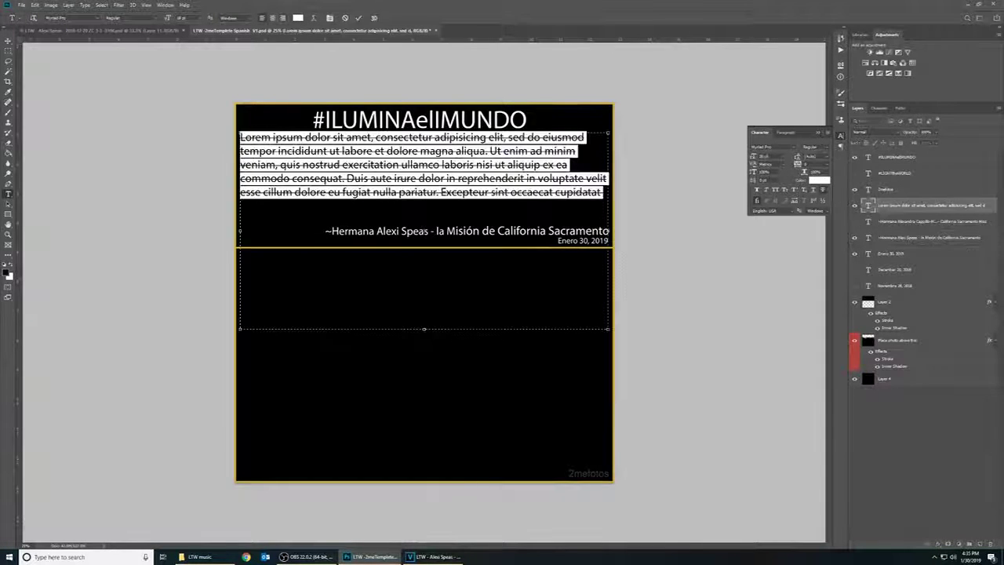
key("ctrl+v")
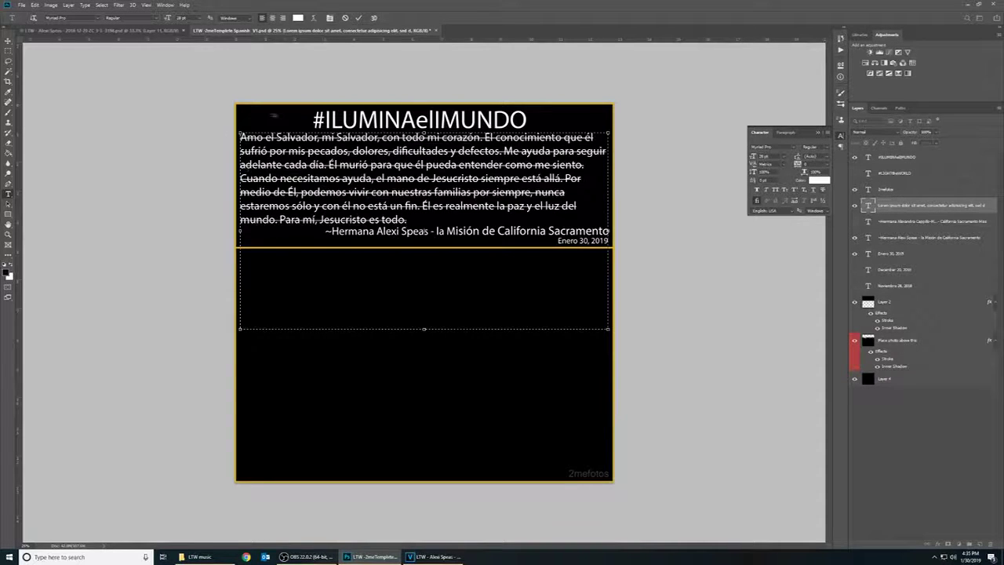
left_click(357, 17)
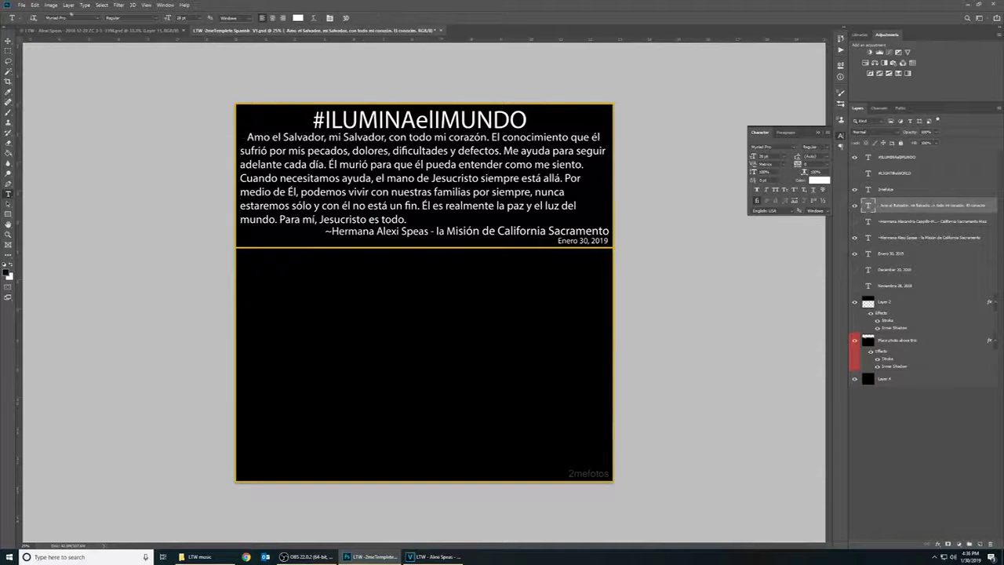
Embed the composite photo in the template's lower panel, enlarged to fill it.
left_click(894, 339)
left_click(22, 5)
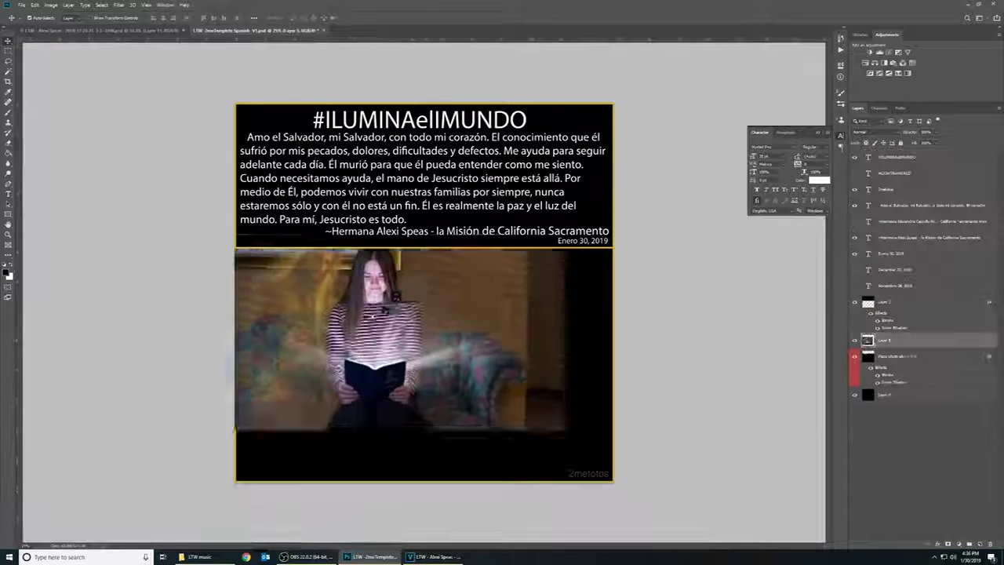
left_click_drag(614, 234, 650, 209)
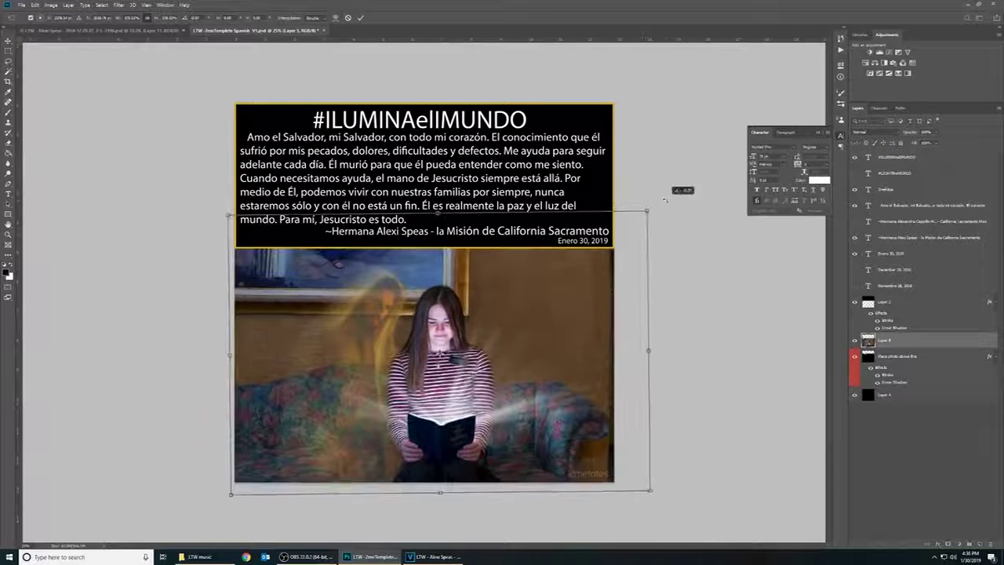
left_click(360, 17)
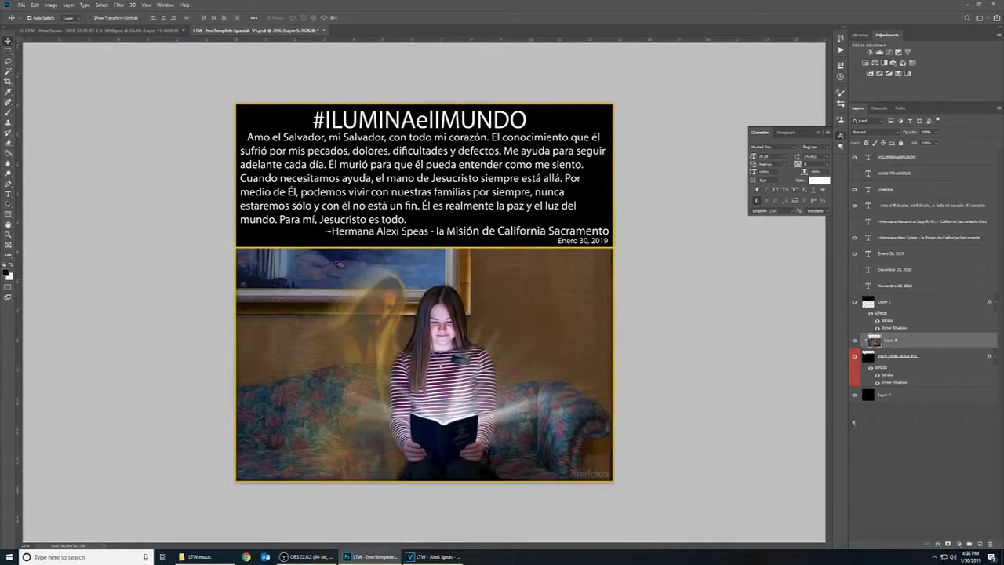
left_click(21, 5)
left_click(35, 96)
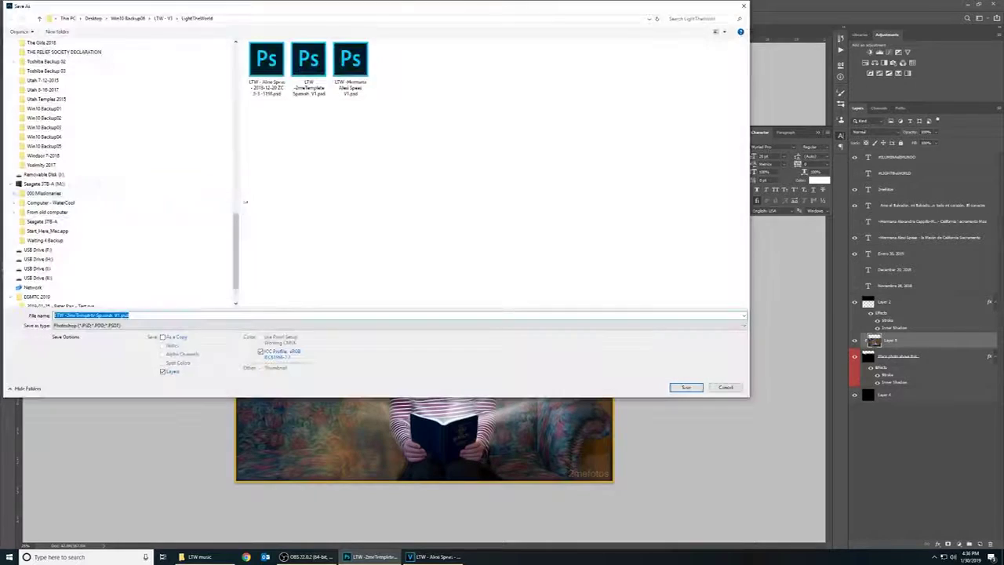
double_click(353, 67)
left_click(470, 273)
Save a JPEG copy, replacing the existing JPEG and accepting the default quality options.
left_click(21, 6)
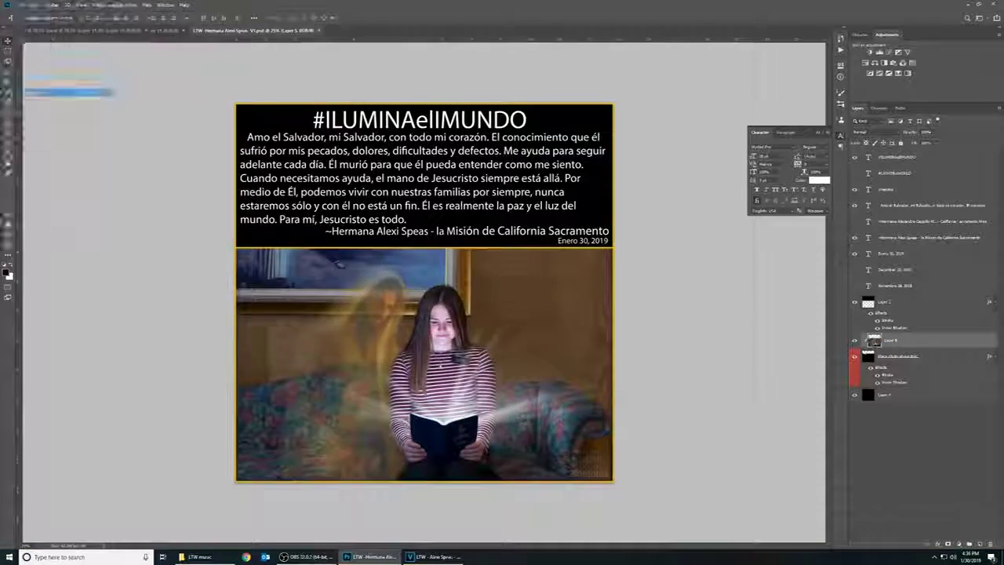
left_click(35, 96)
left_click(686, 387)
left_click(520, 278)
left_click(421, 96)
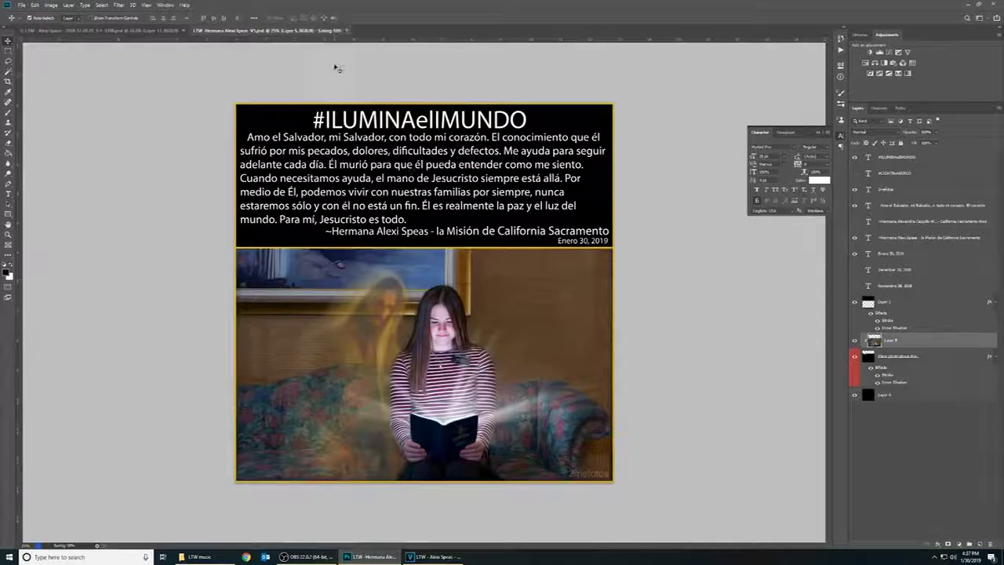